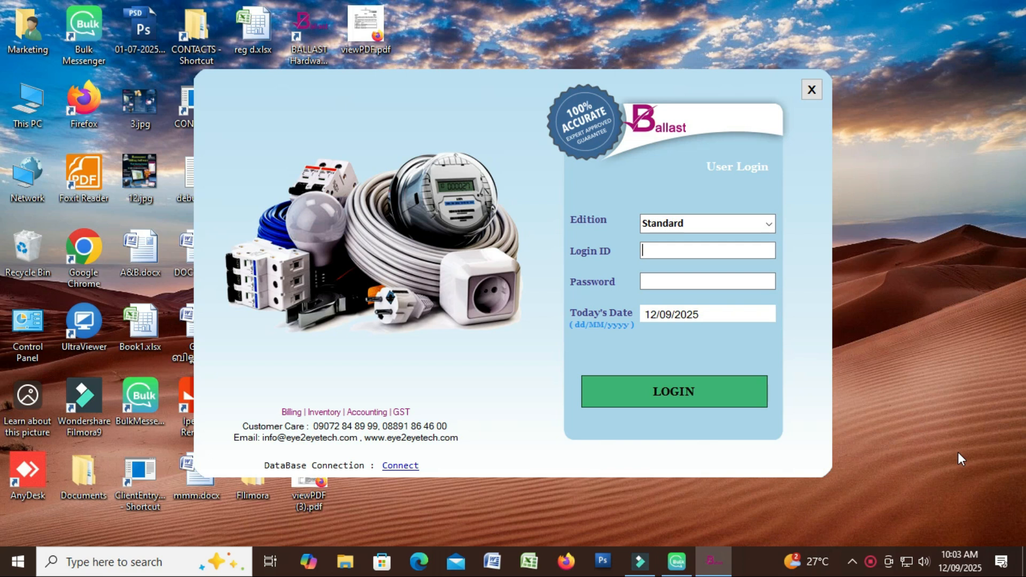
Log in to BALLAST with the login ID and account password
type("1")
left_click(683, 282)
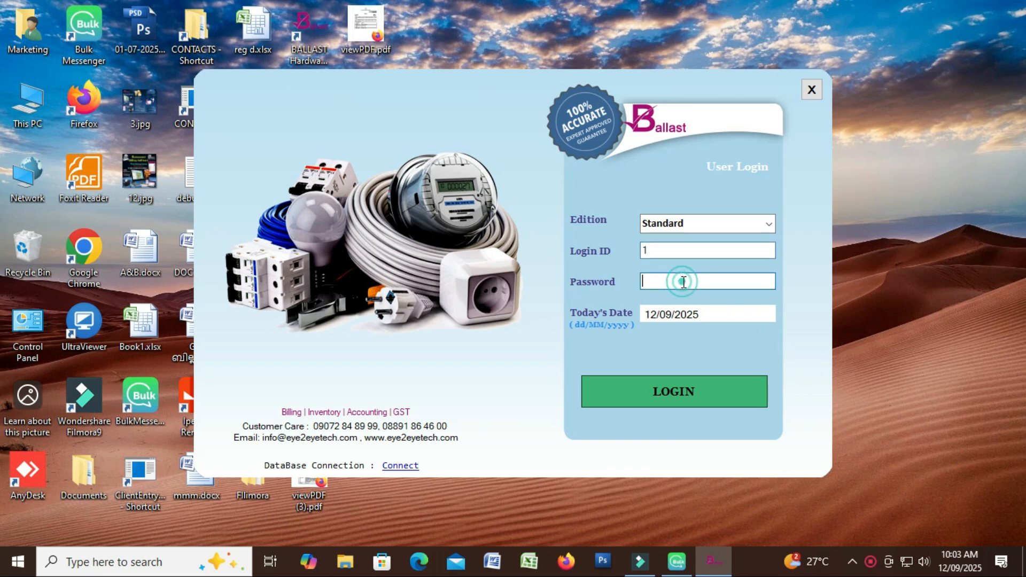
type("1")
key("Return")
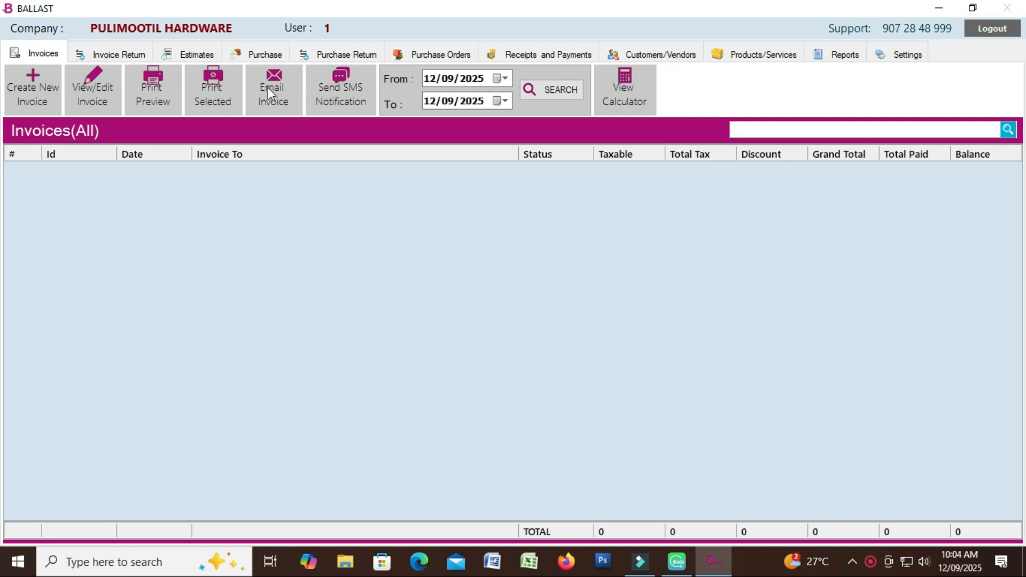
Start a new purchase bill in the Purchase section and bring up the supplier list
left_click(266, 59)
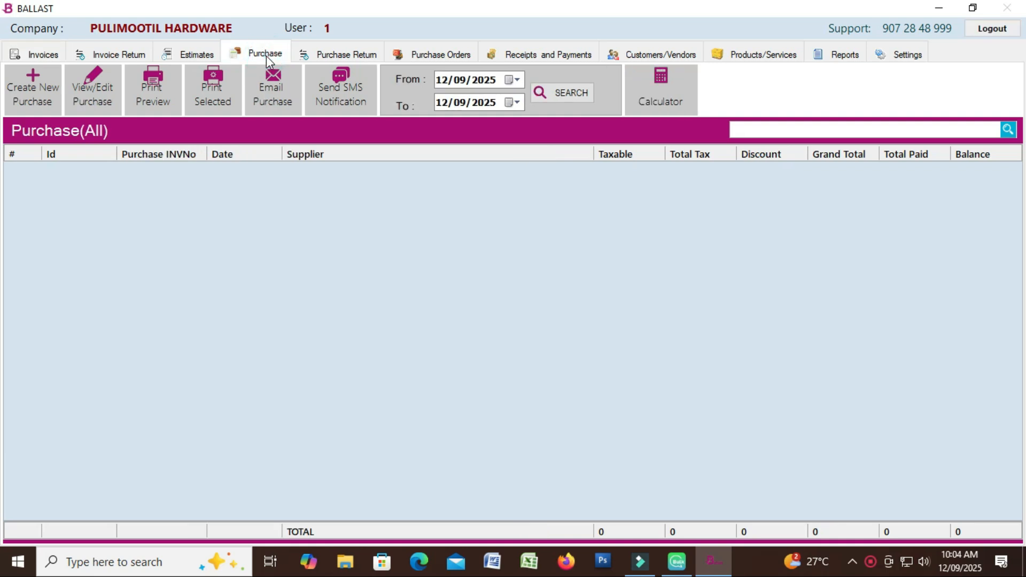
left_click(44, 104)
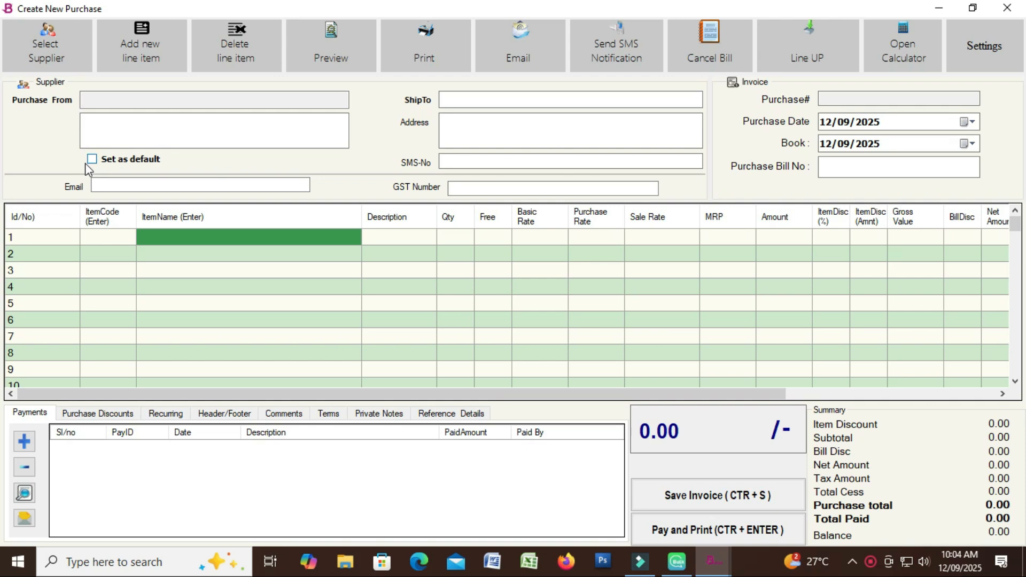
left_click(56, 56)
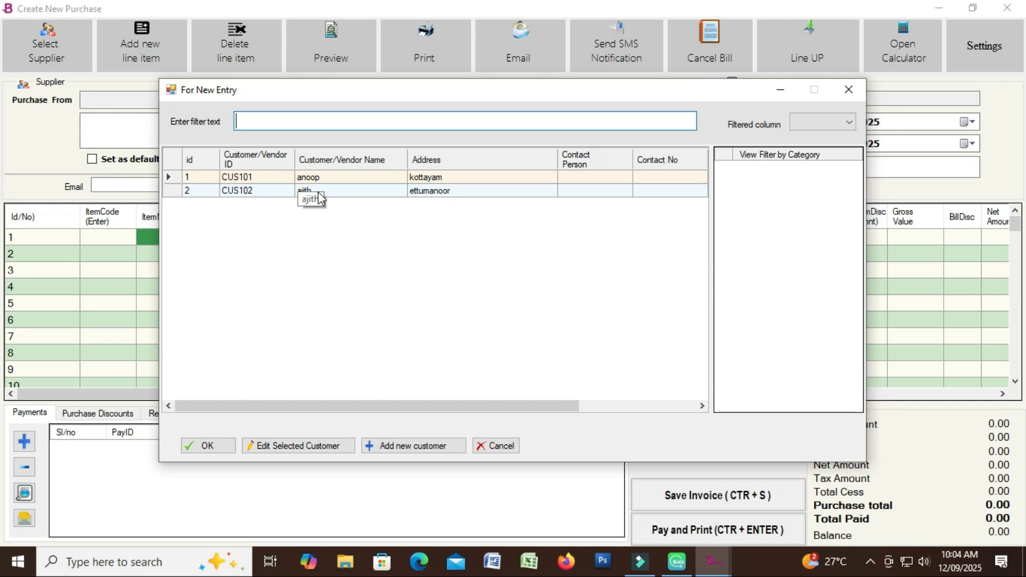
Begin a new supplier record with the business name, address and mobile number
left_click(414, 447)
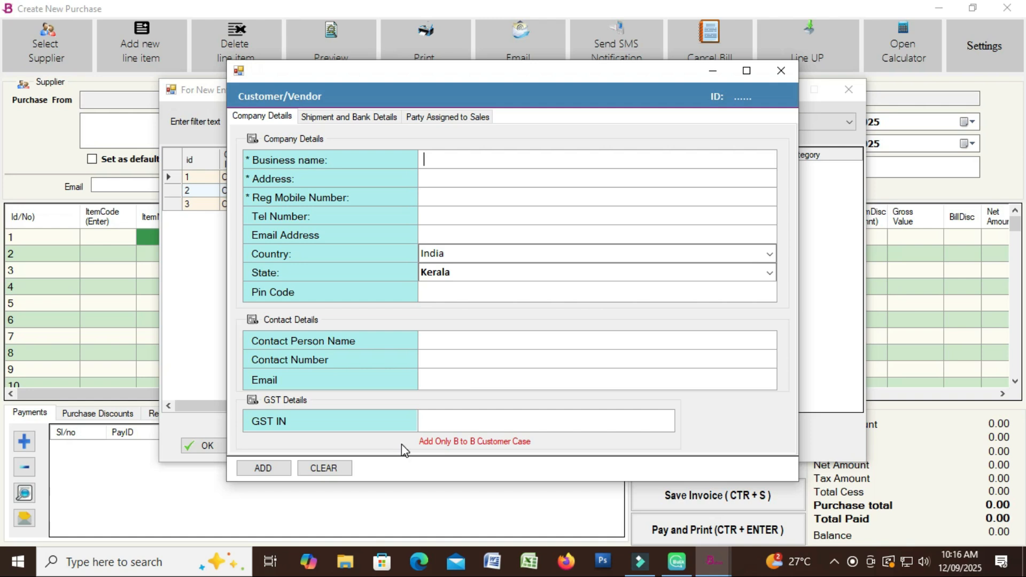
type("Rajkumar")
left_click(465, 182)
type("Kozhikkode")
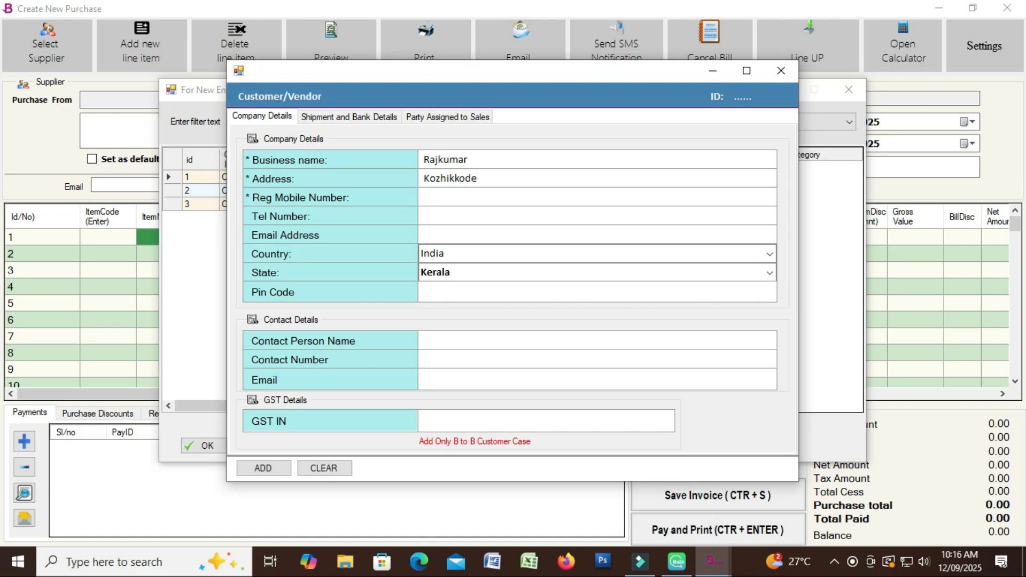
left_click(436, 195)
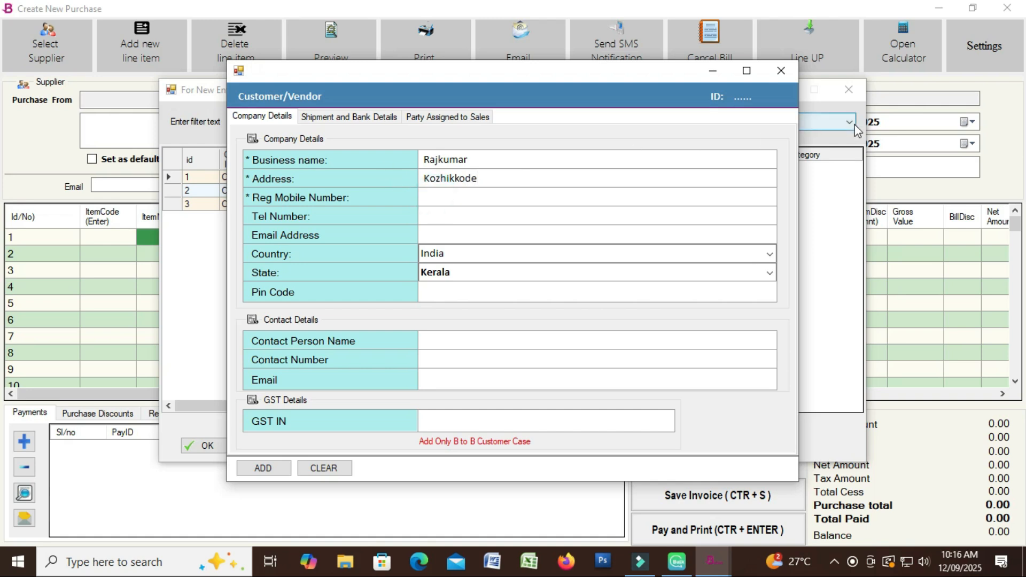
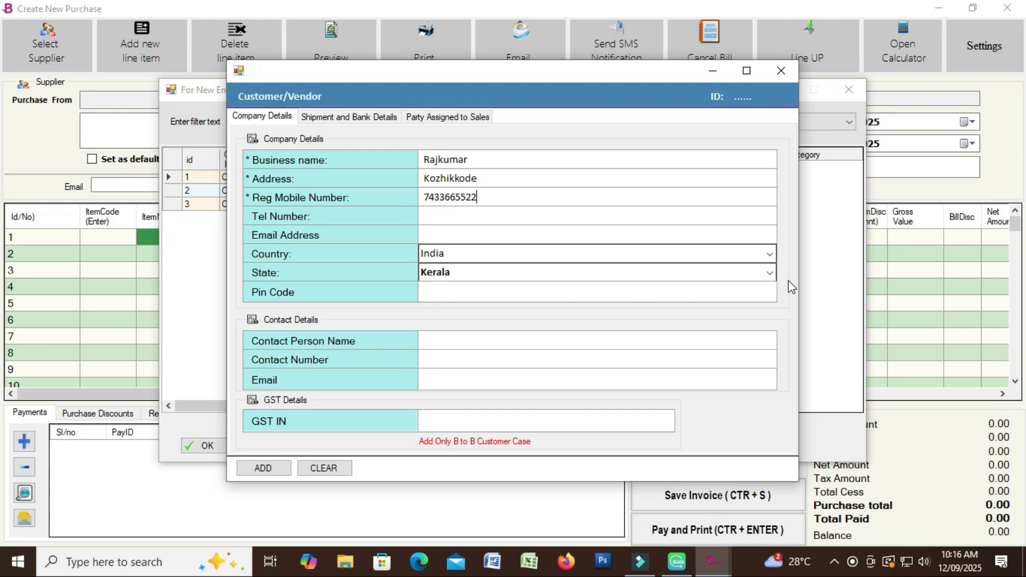
Keep Kerala as the state, enter the supplier's GST number, and save the supplier
left_click(768, 274)
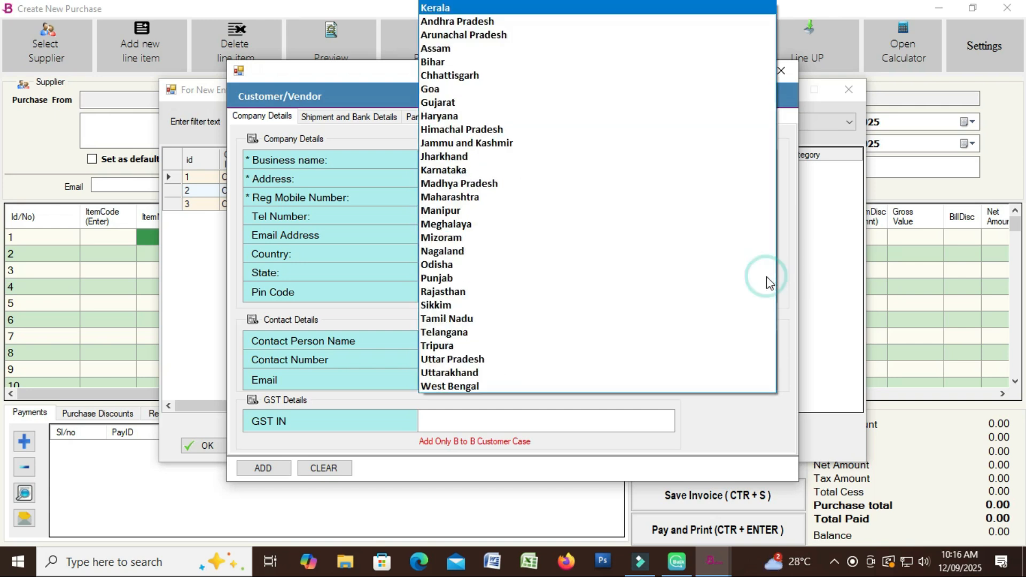
left_click(816, 253)
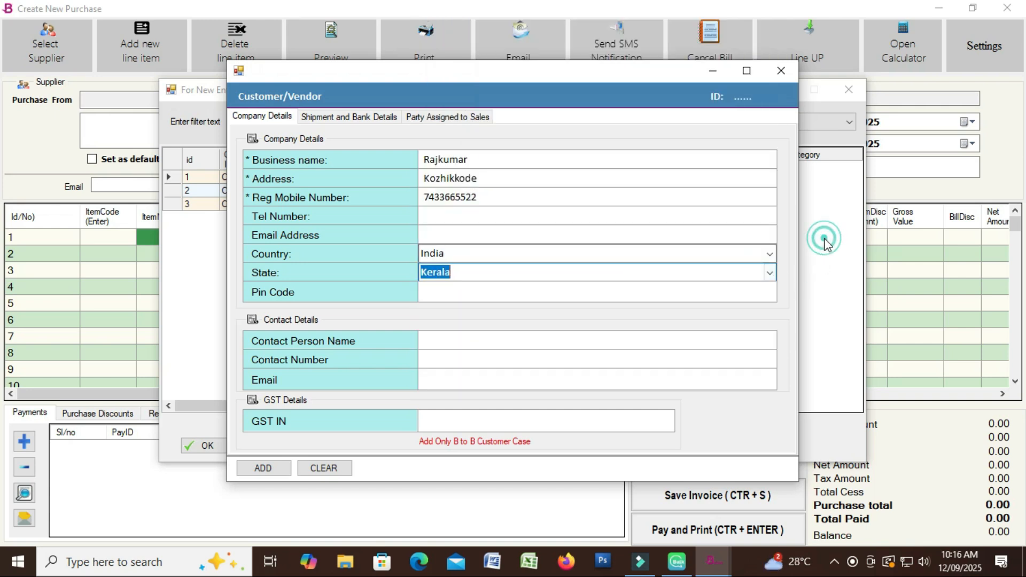
left_click(429, 413)
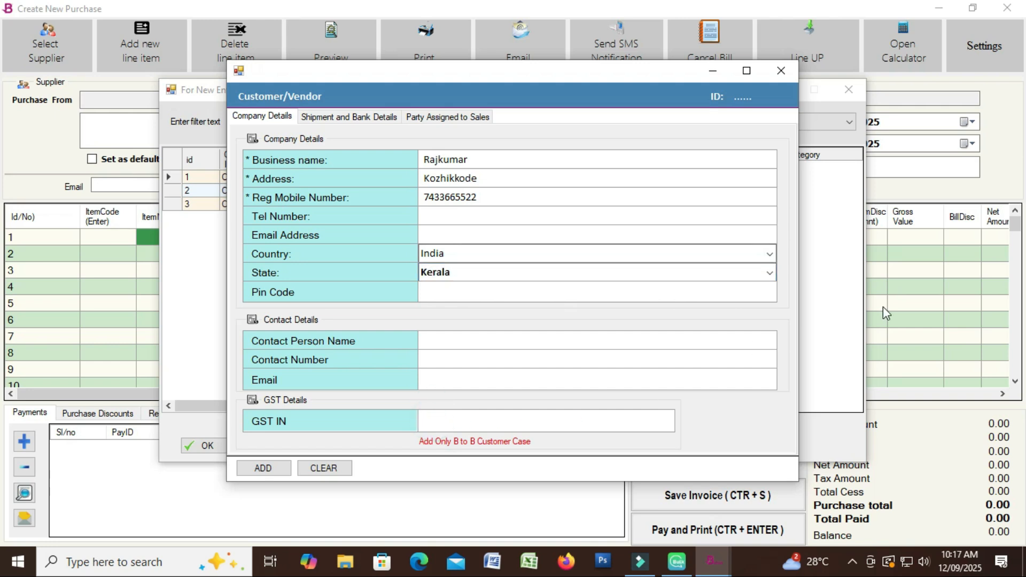
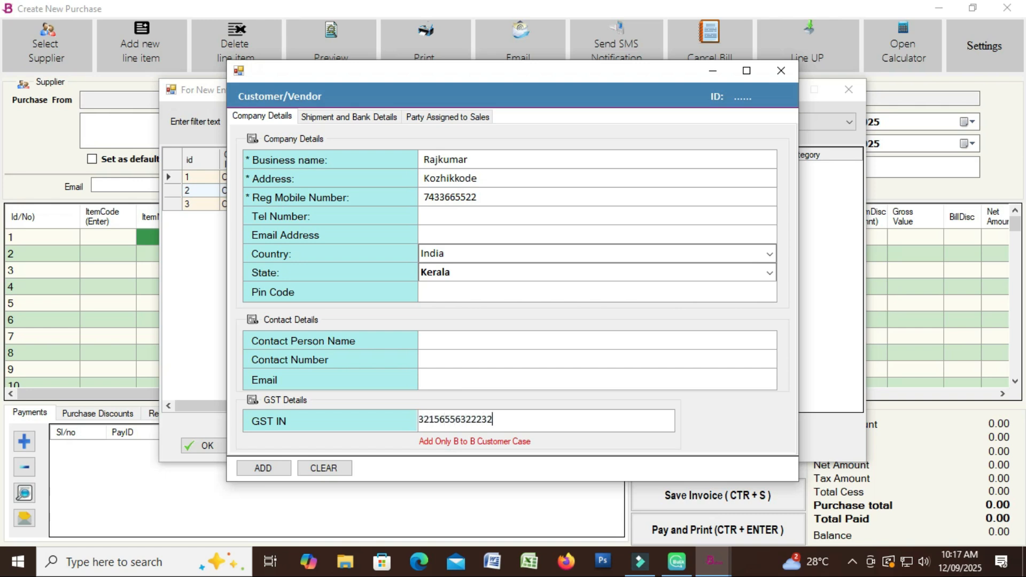
left_click(275, 476)
left_click(366, 333)
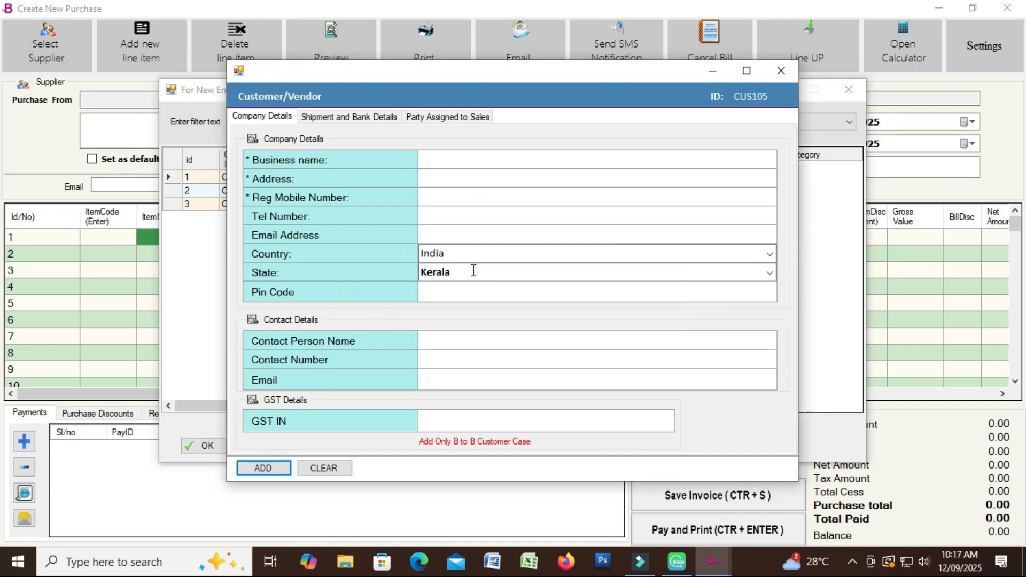
left_click(784, 74)
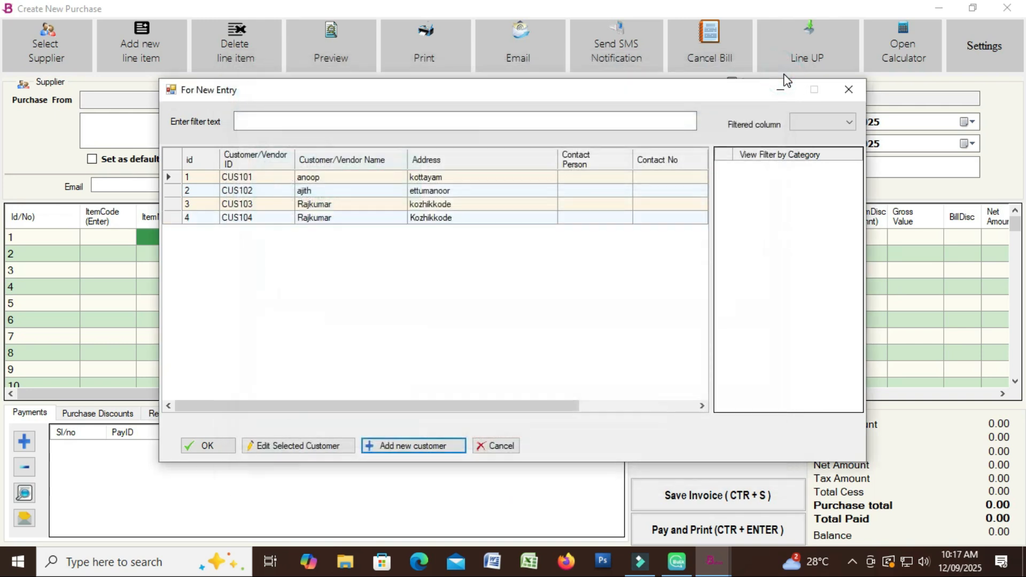
Use the new supplier on the bill, keep today's date, and enter bill number 13131
left_click(448, 226)
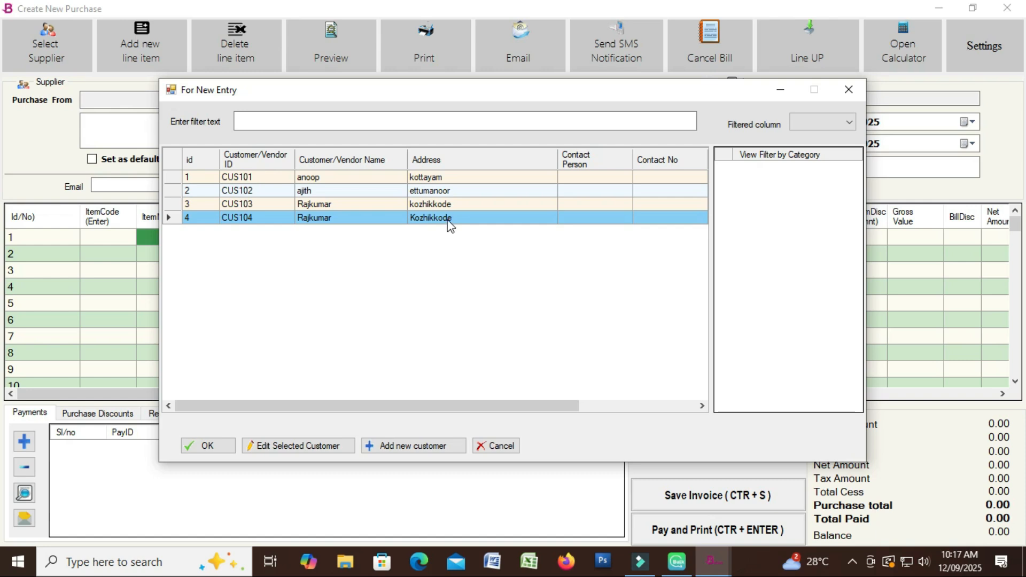
double_click(454, 216)
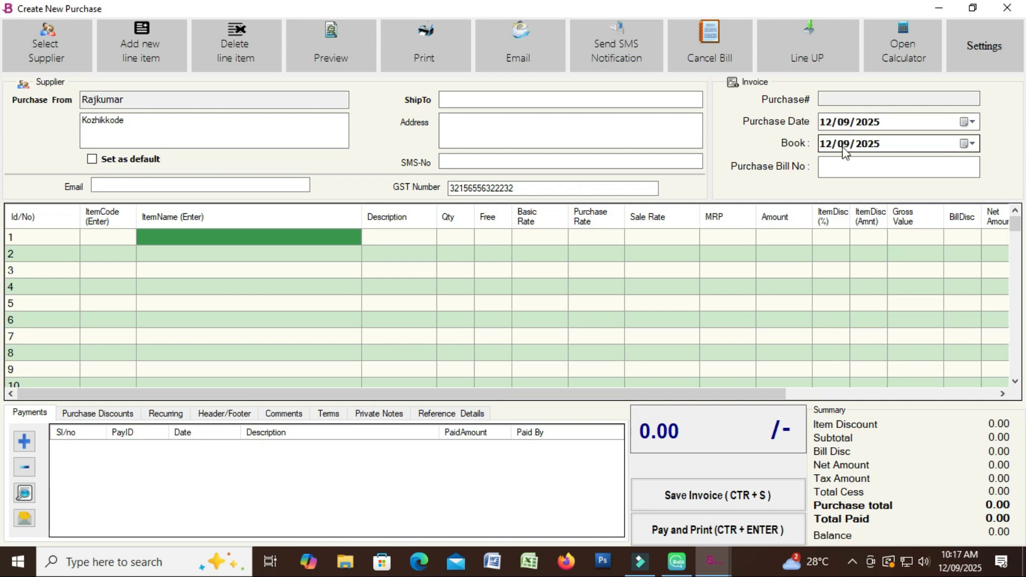
left_click(972, 122)
left_click(973, 121)
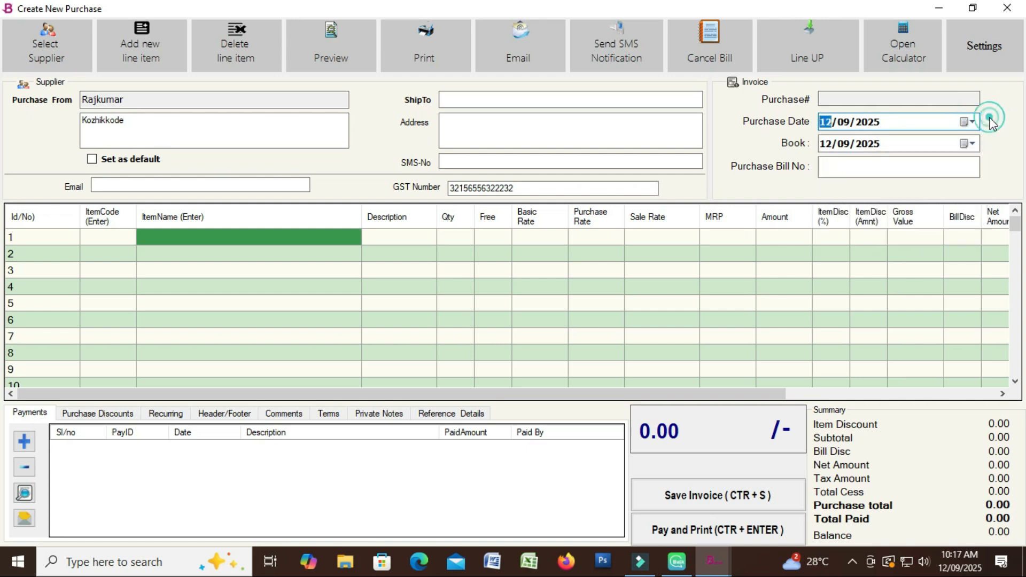
left_click(837, 165)
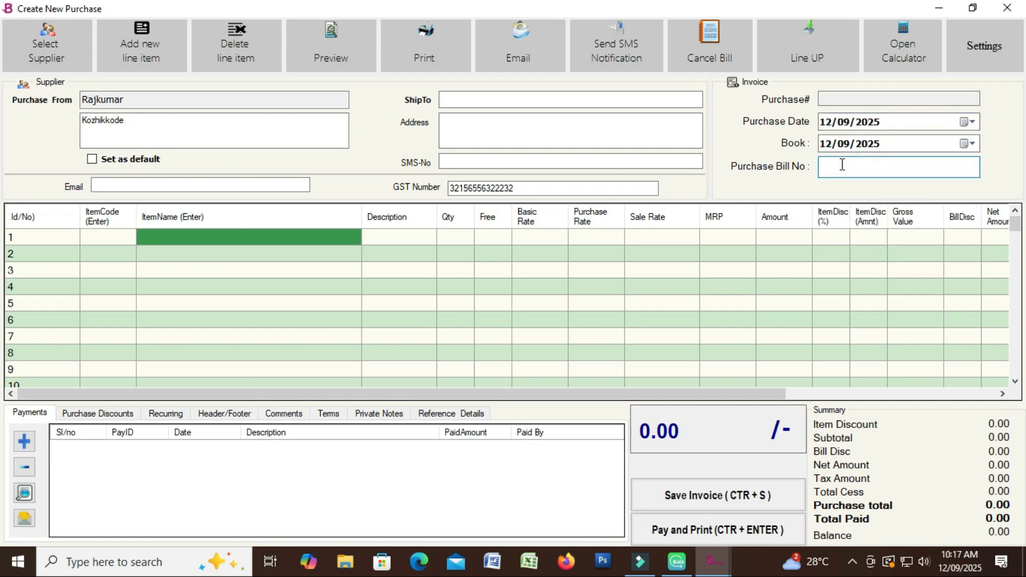
type("13131")
Add Asian paint 5Lr, Asian Paint 10 LR and Asian Paint 3LR as three bill lines
left_click(255, 237)
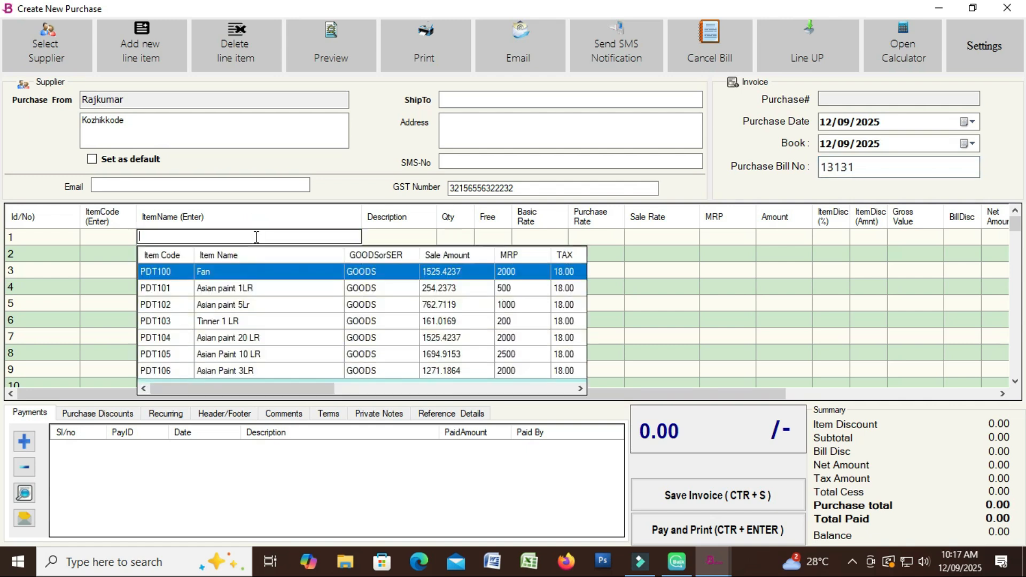
left_click(257, 309)
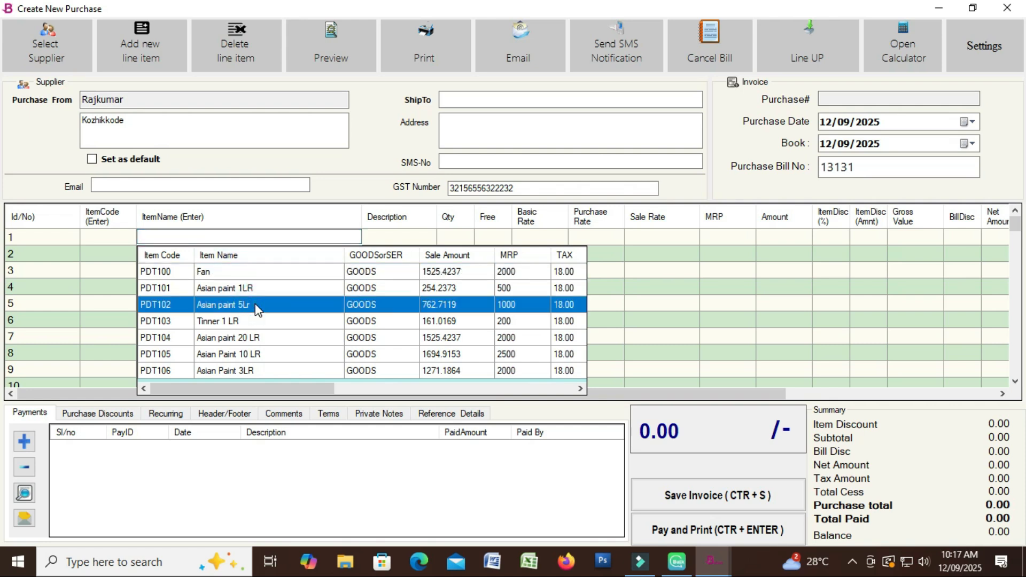
key("Return")
left_click(194, 255)
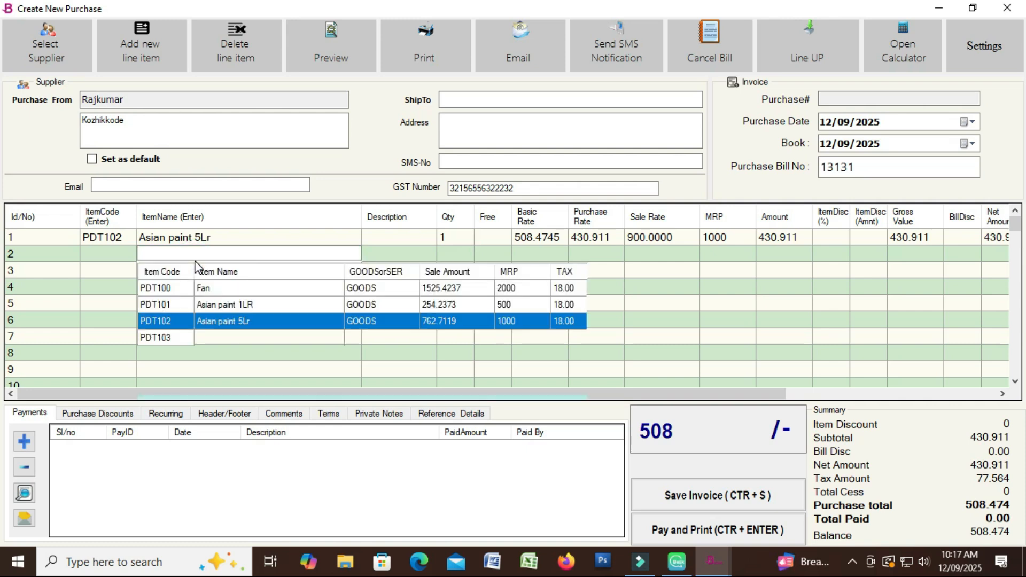
key("Down")
key("Down")
key("Down")
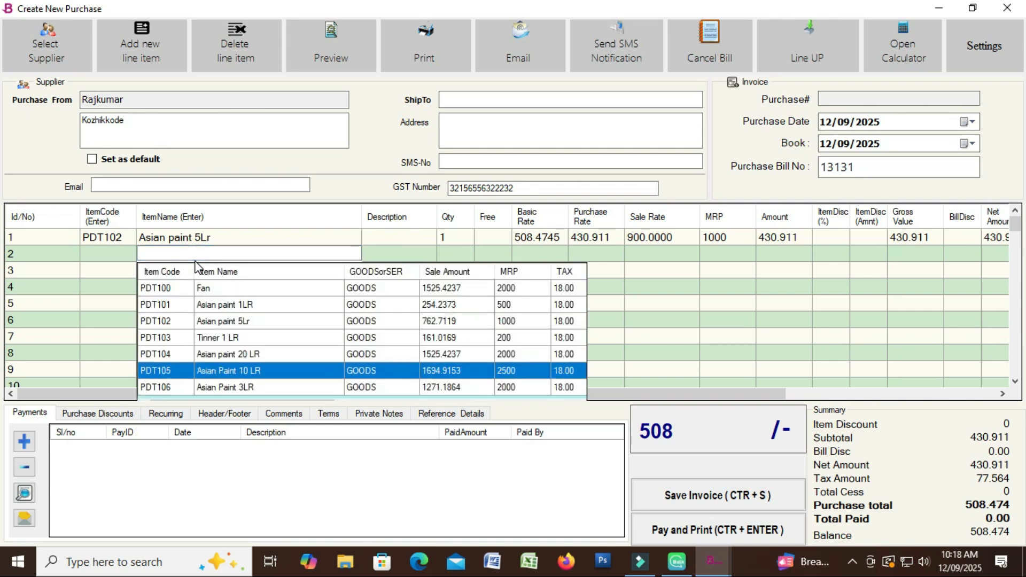
key("Return")
left_click(200, 271)
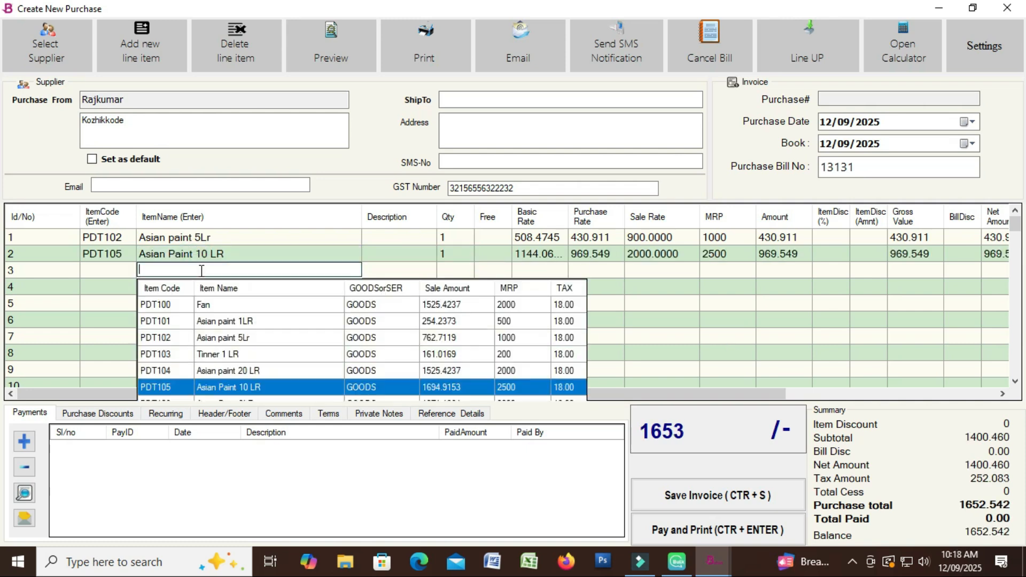
key("Down")
key("Return")
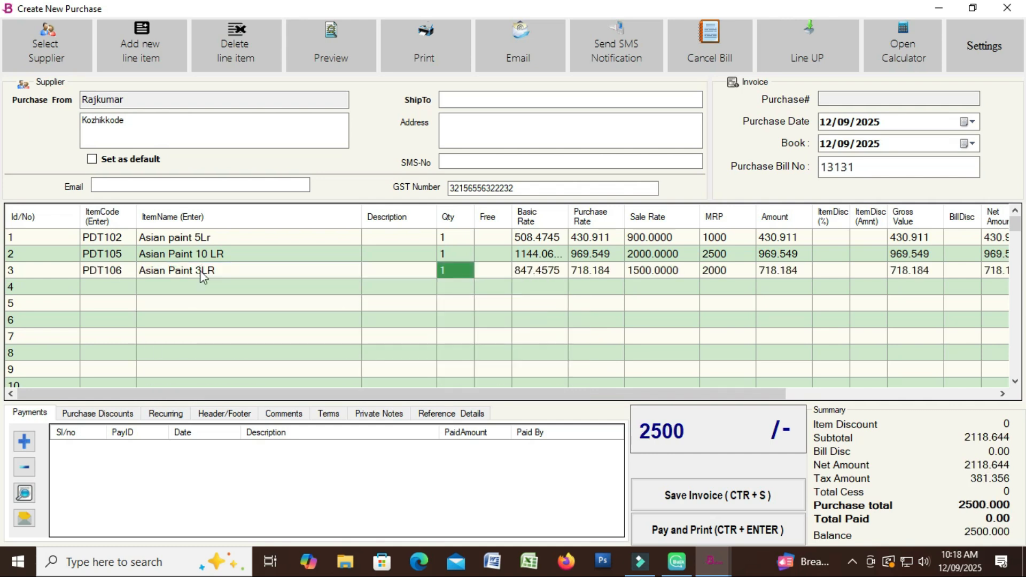
Set the lines' quantity and rate to 20 at 500, 2 at 100, and 12 at 900
left_click(446, 241)
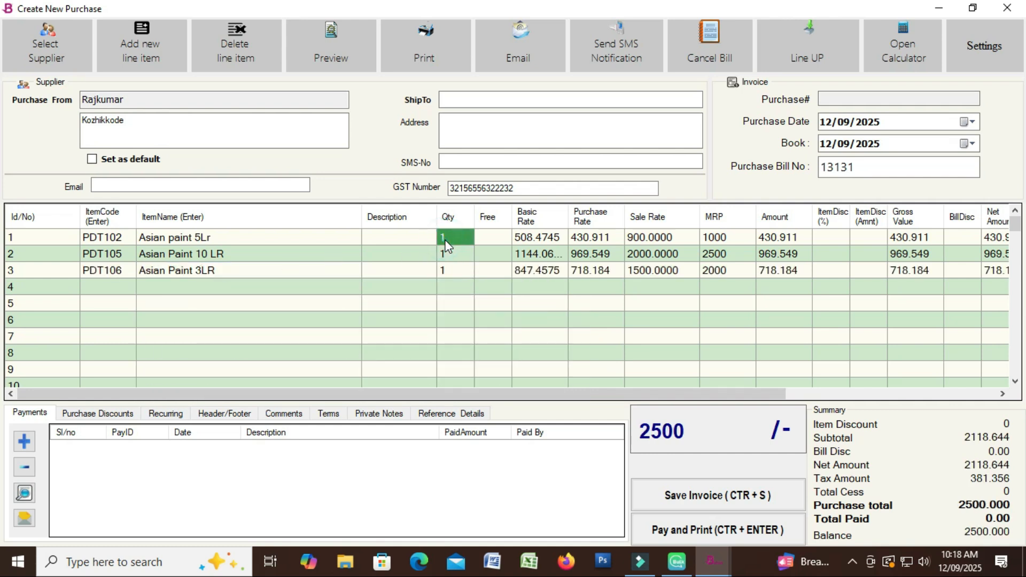
type("20")
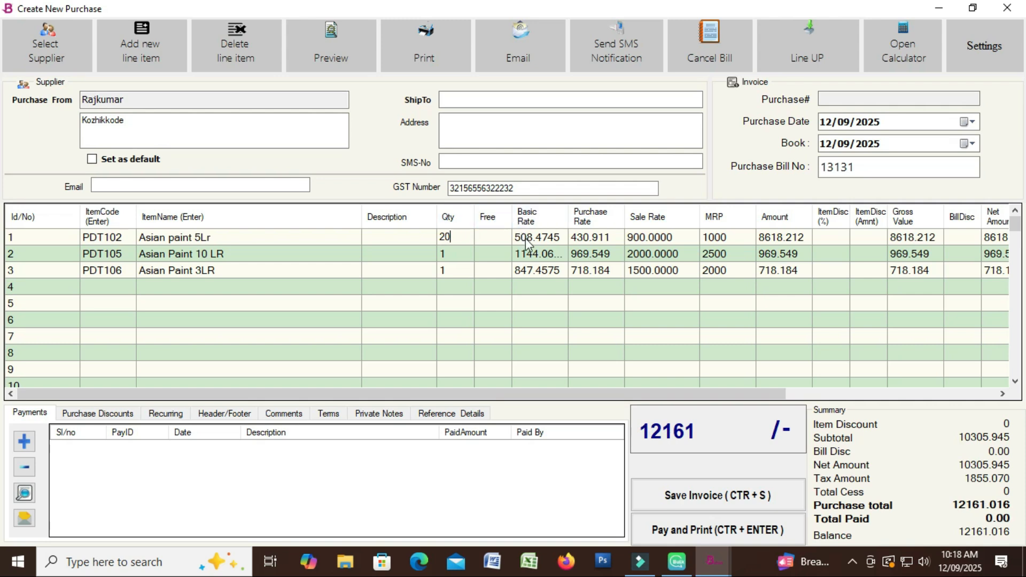
left_click(525, 238)
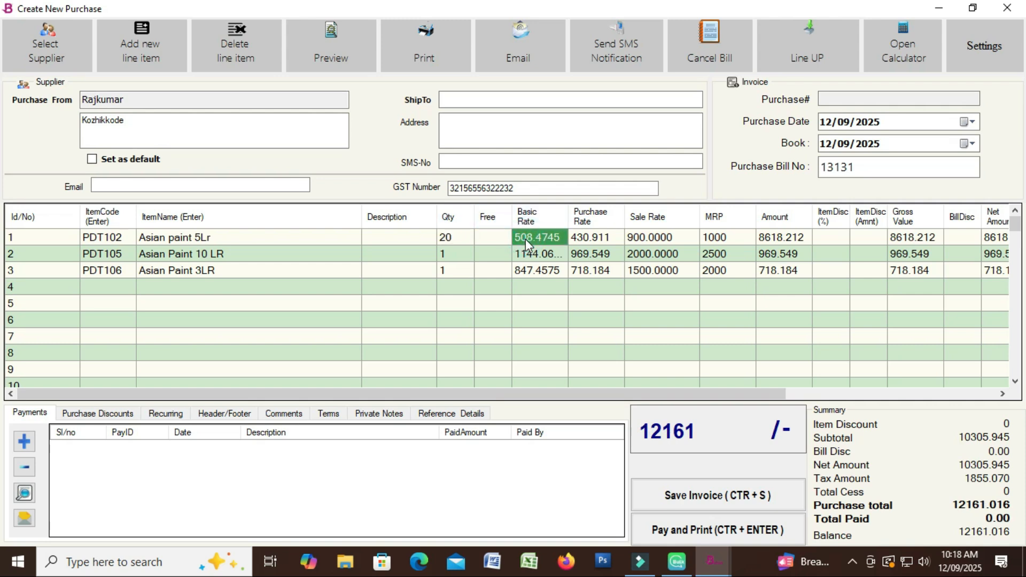
type("5000")
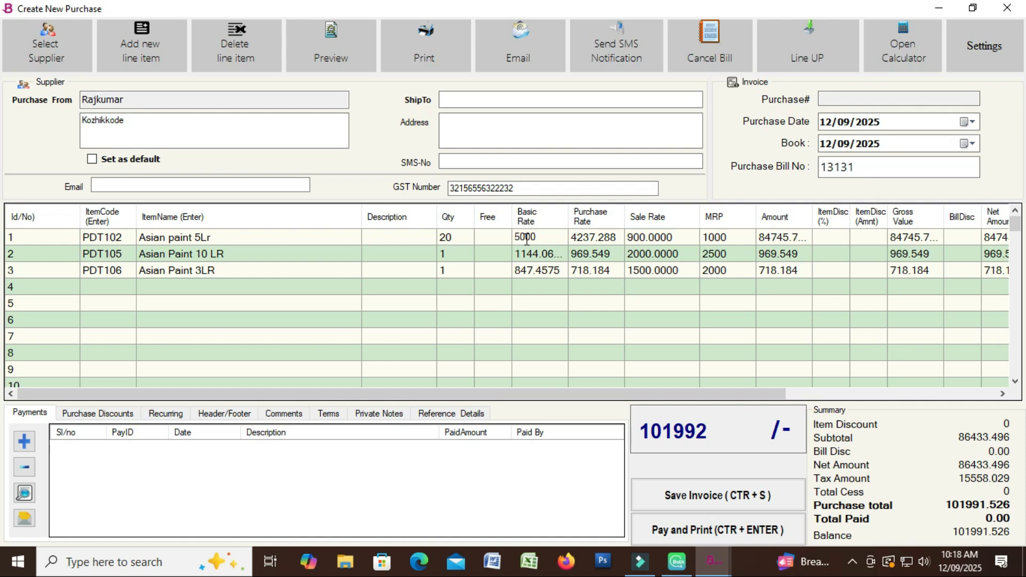
key("BackSpace")
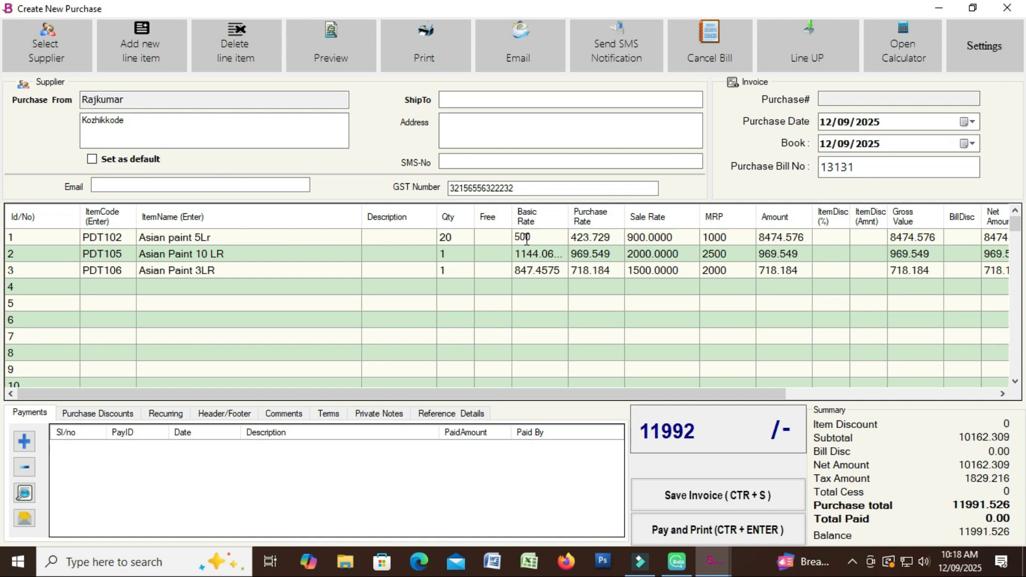
left_click(455, 257)
type("2")
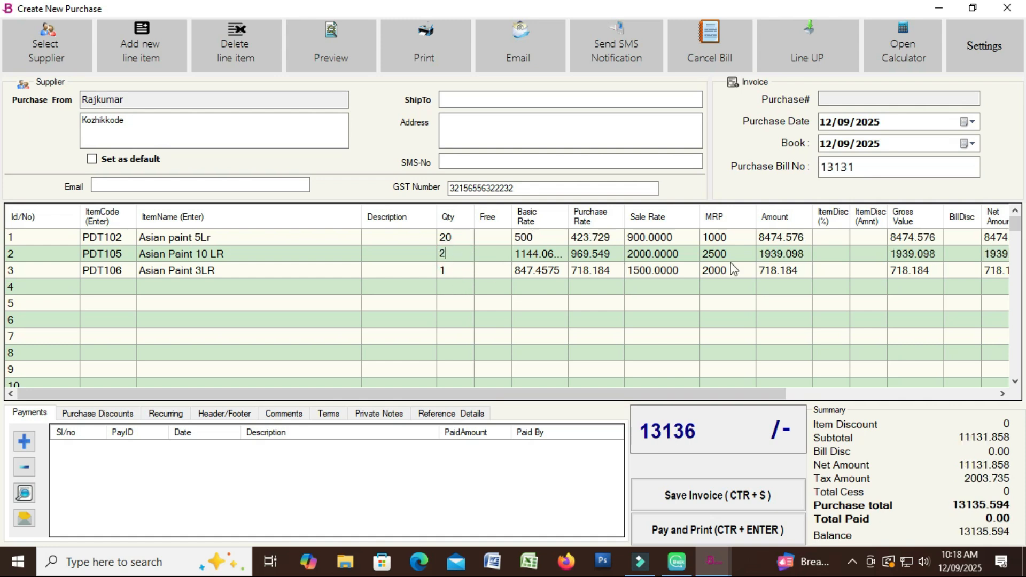
left_click(528, 257)
type("100")
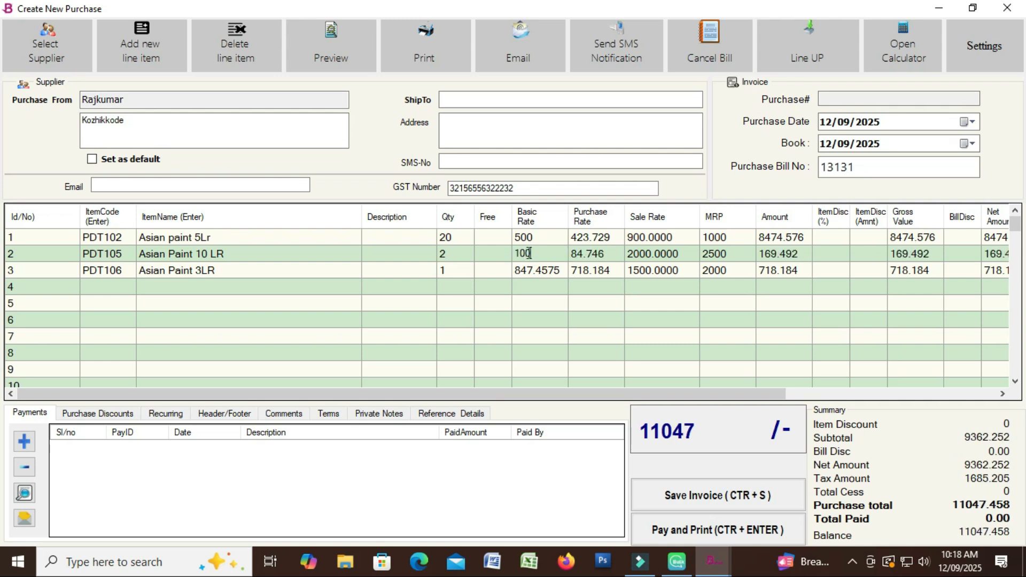
left_click(464, 274)
type("12")
left_click(534, 273)
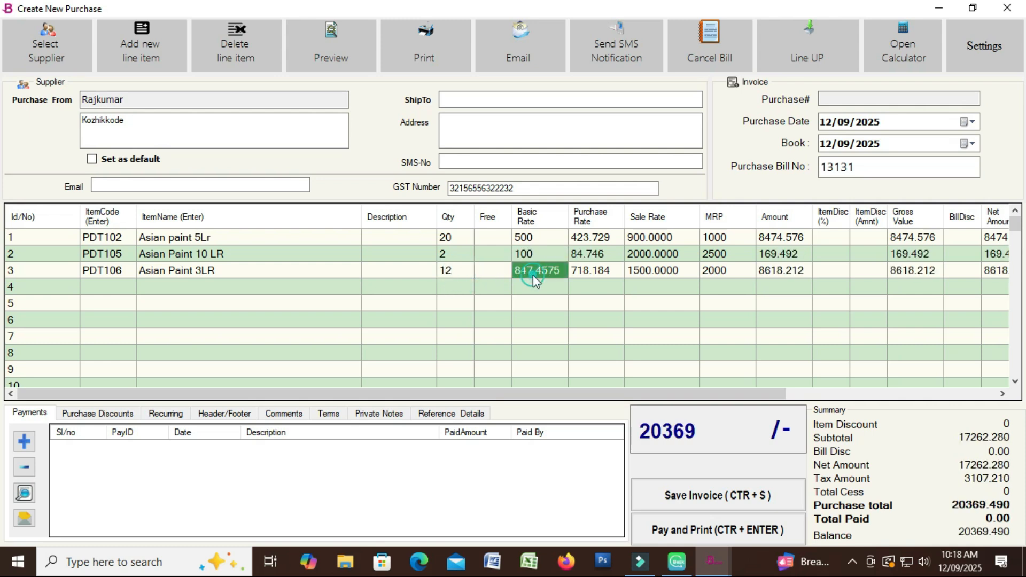
type("900")
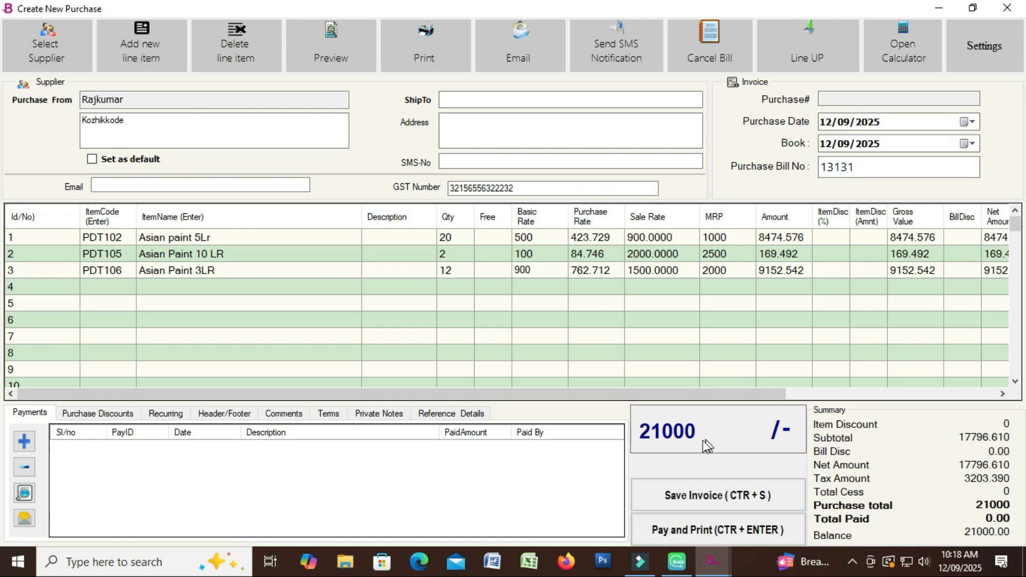
Show the Purchase Discounts fields and leave BillDisc(%) and BillDisc(Amnt) empty
left_click(103, 419)
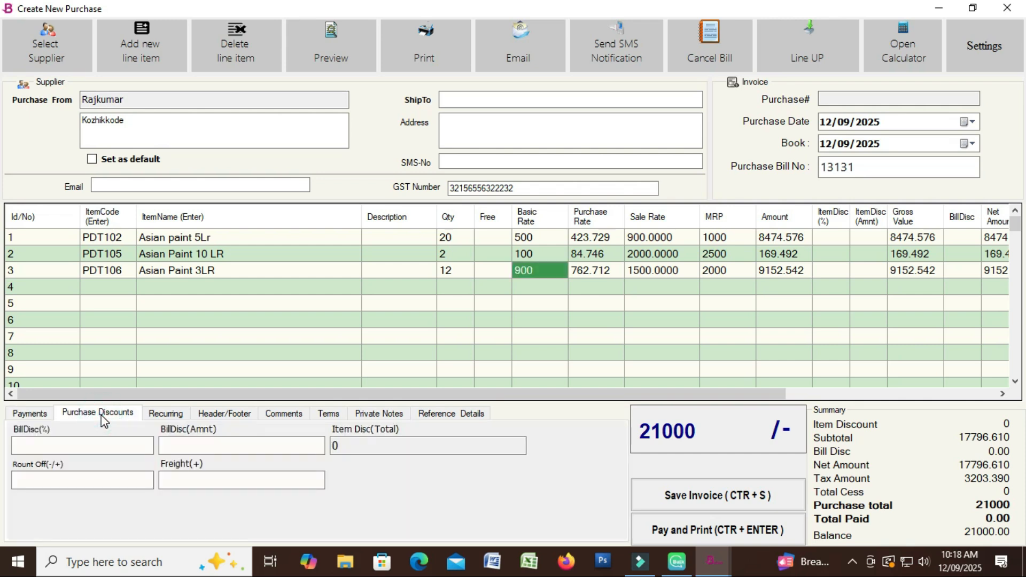
left_click(73, 444)
left_click(163, 446)
left_click(72, 444)
left_click(172, 448)
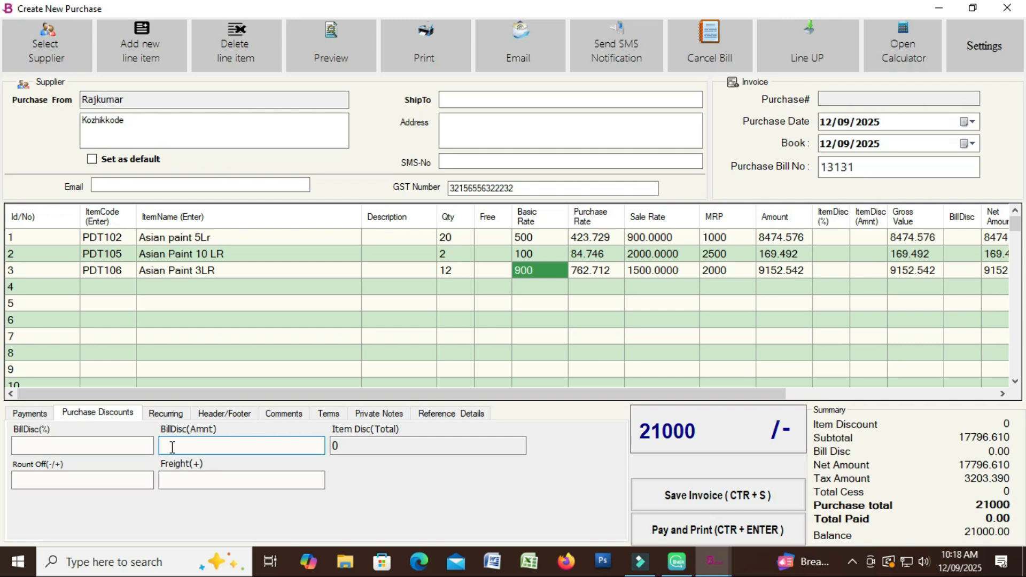
left_click(385, 466)
Record a 20000 cash payment dated 12 Sep 2025 and save the purchase as PUR2
left_click(30, 413)
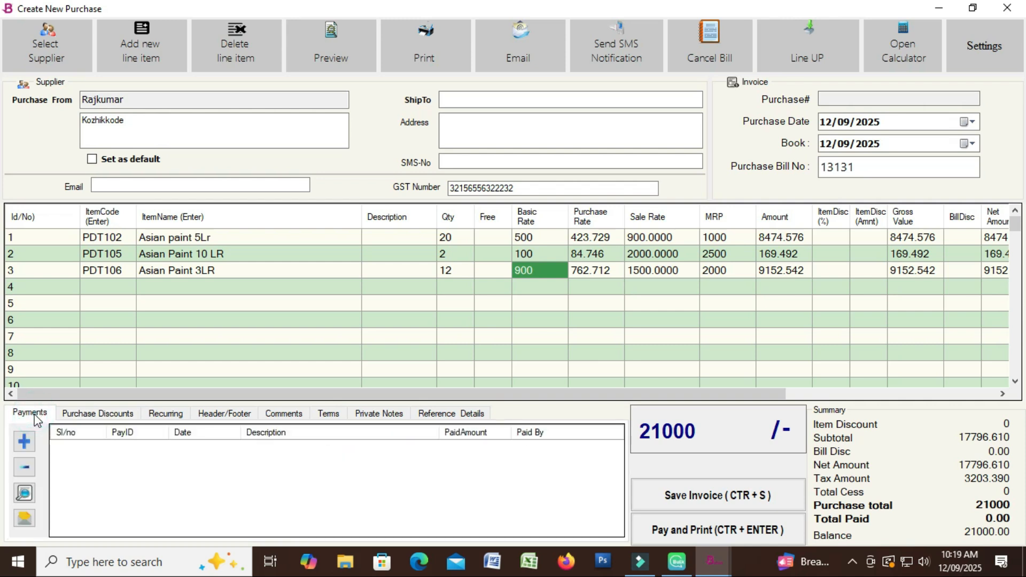
left_click(24, 441)
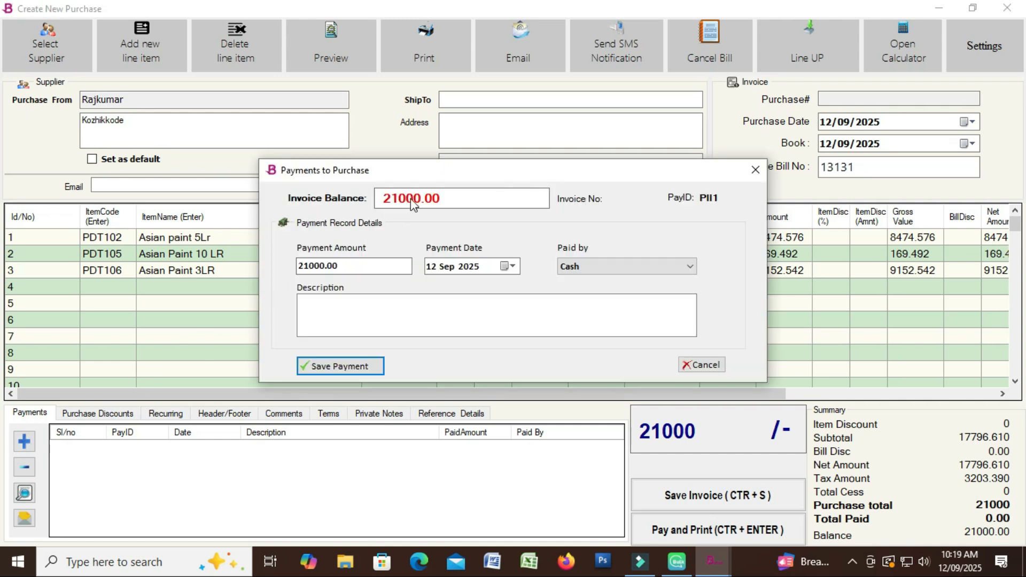
left_click(366, 265)
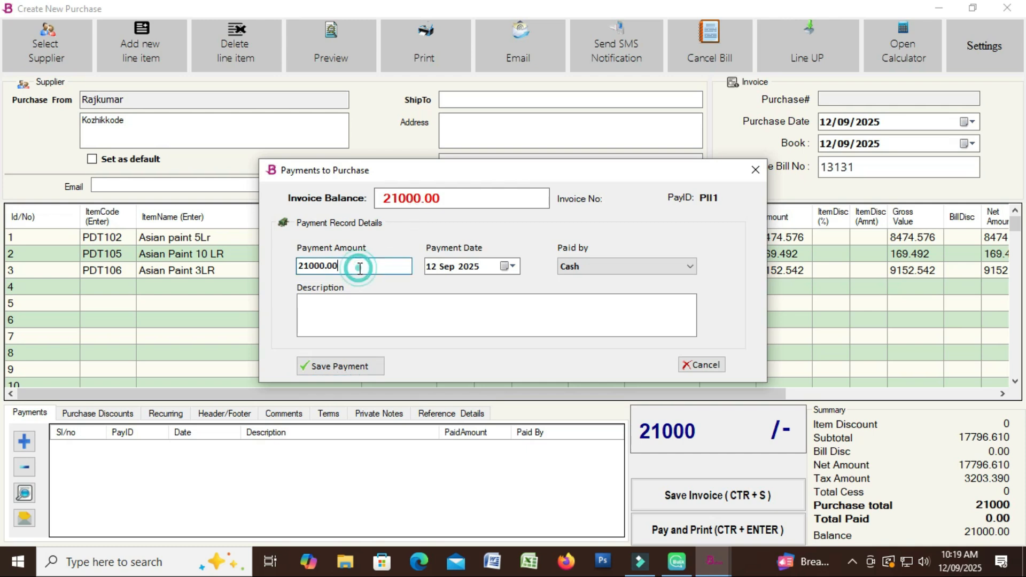
double_click(327, 267)
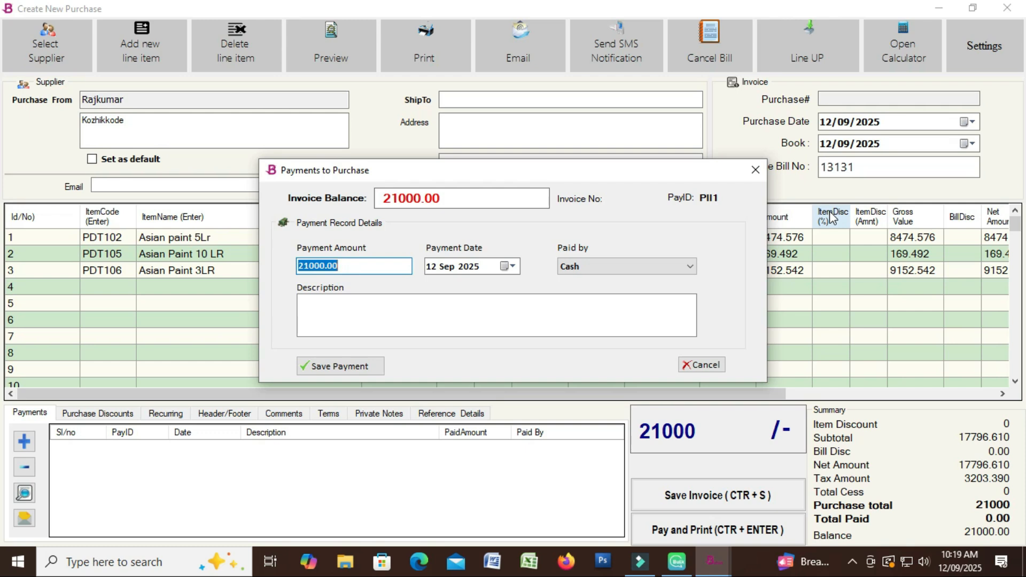
type("20000")
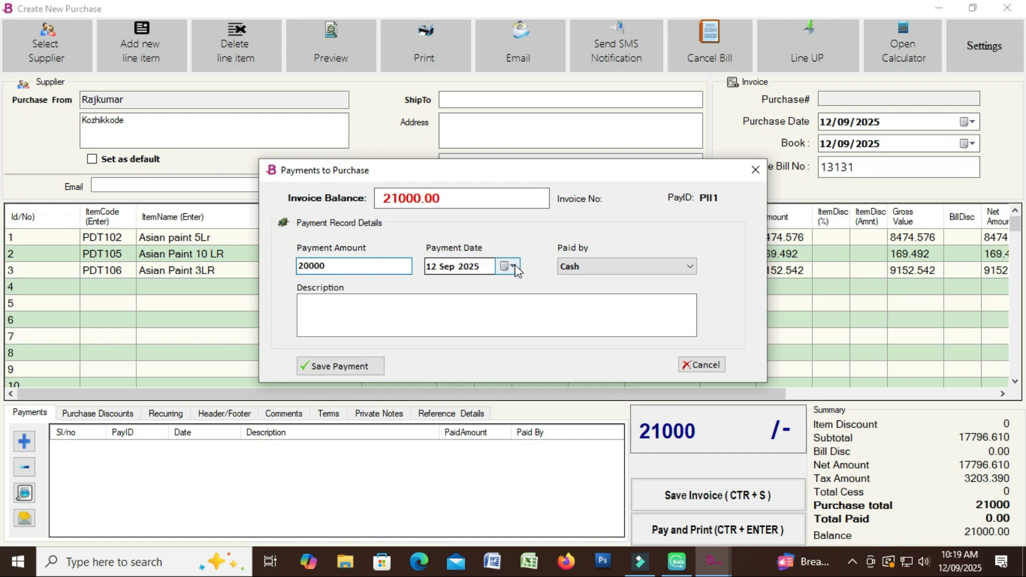
left_click(513, 267)
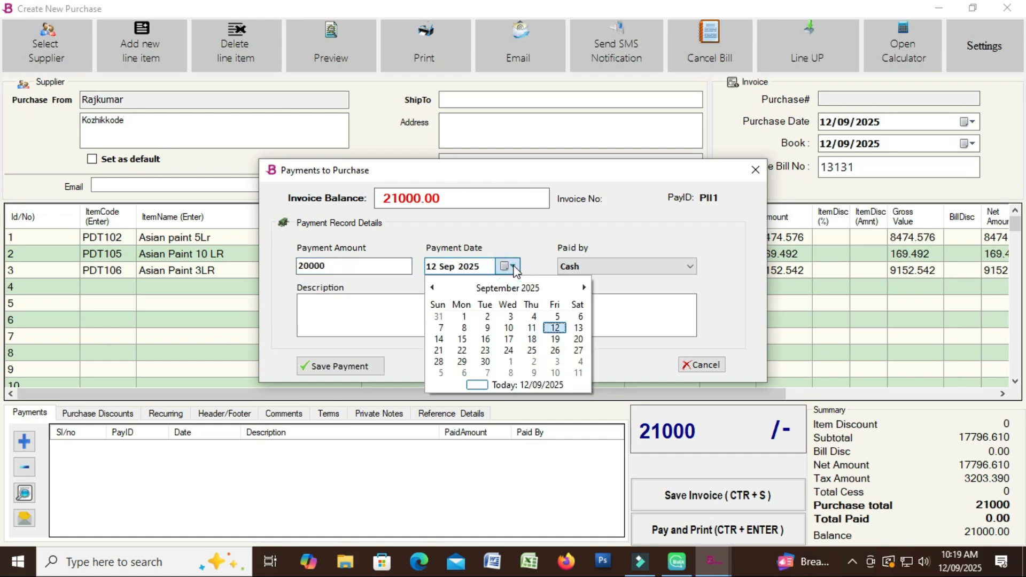
left_click(521, 253)
left_click(598, 266)
left_click(520, 253)
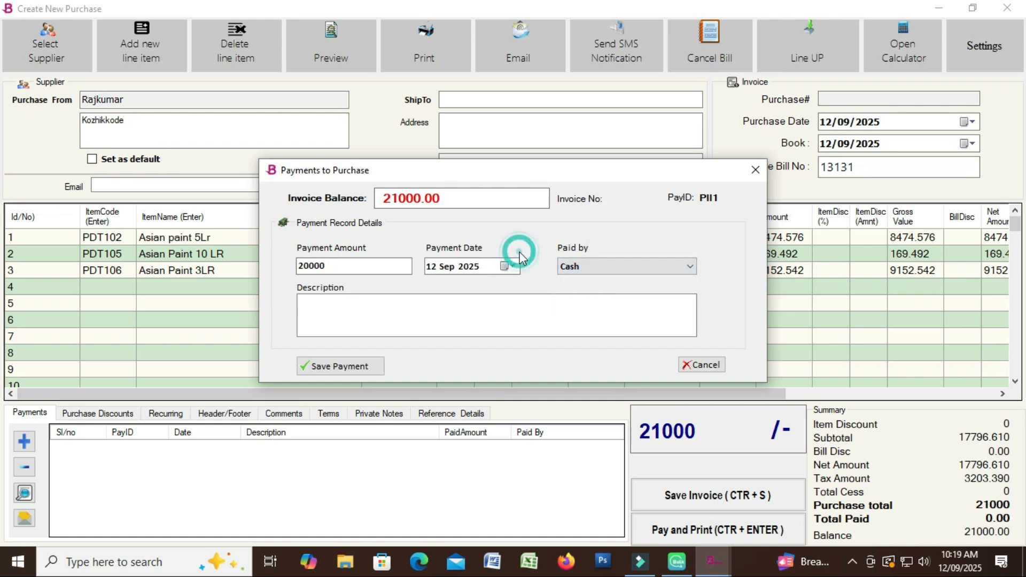
left_click(383, 302)
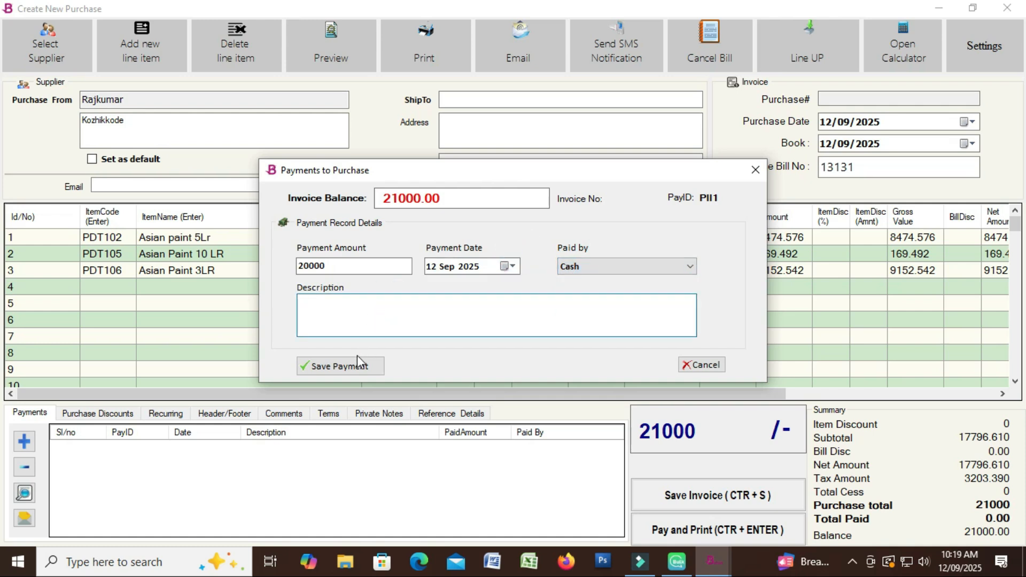
left_click(357, 369)
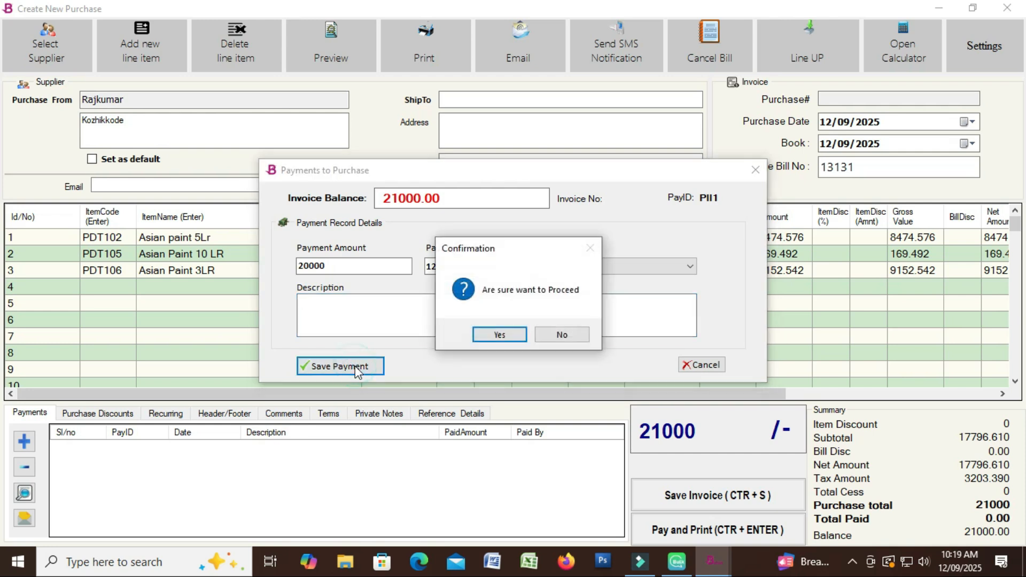
left_click(499, 335)
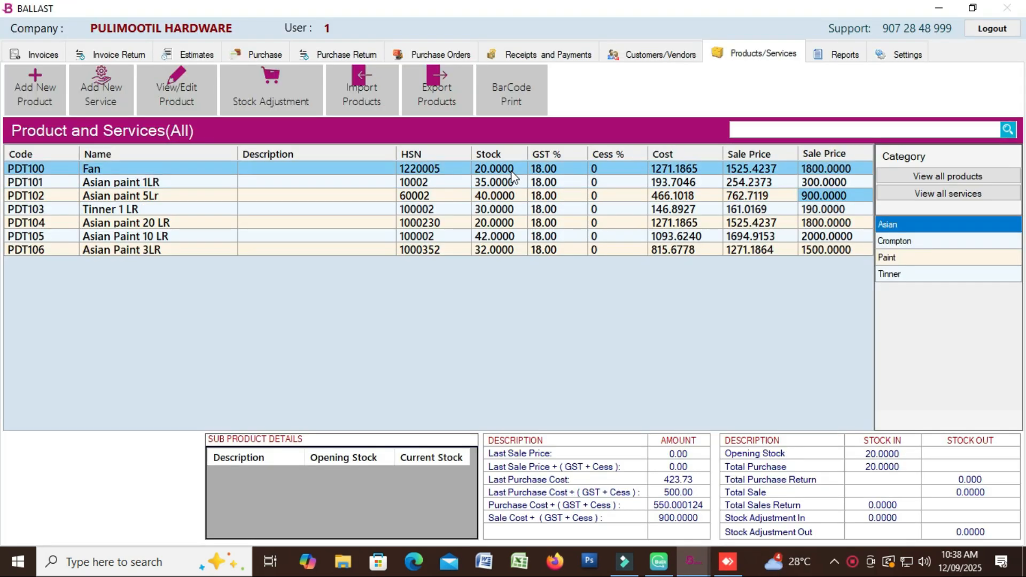
Review each product's stock, confirming 40, 42 and 32 for the three purchased Asian Paint items
left_click(499, 196)
left_click(486, 222)
left_click(262, 217)
left_click(123, 212)
left_click(115, 223)
left_click(118, 235)
left_click(115, 250)
left_click(118, 235)
left_click(115, 209)
left_click(112, 196)
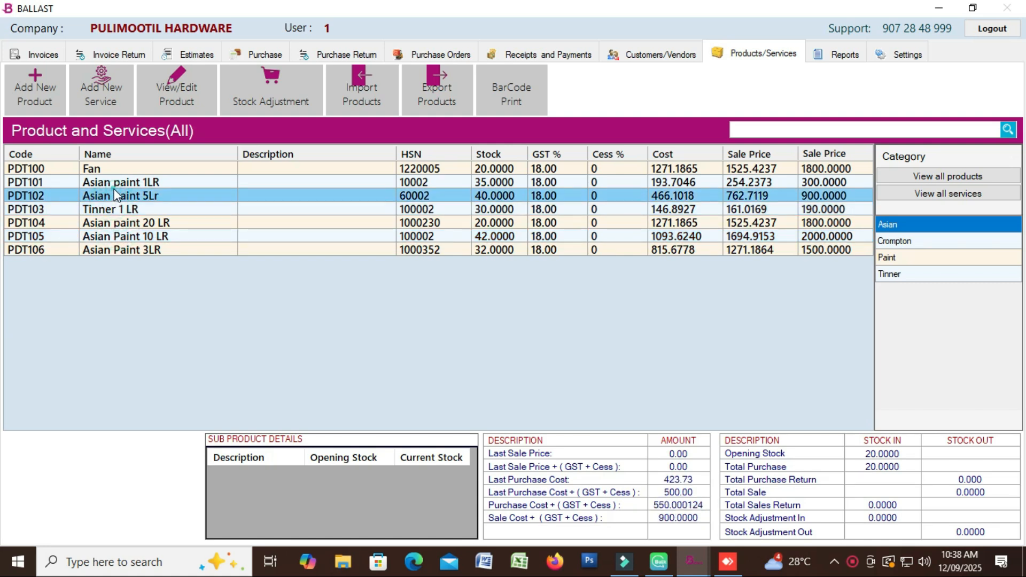
left_click(116, 182)
left_click(117, 196)
left_click(122, 209)
left_click(128, 221)
left_click(126, 235)
left_click(121, 249)
left_click(122, 209)
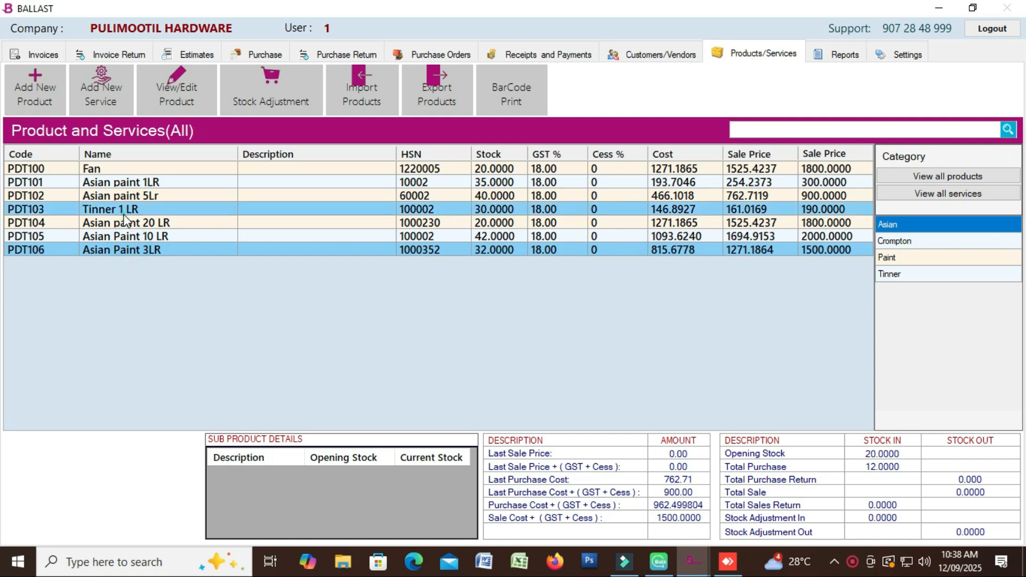